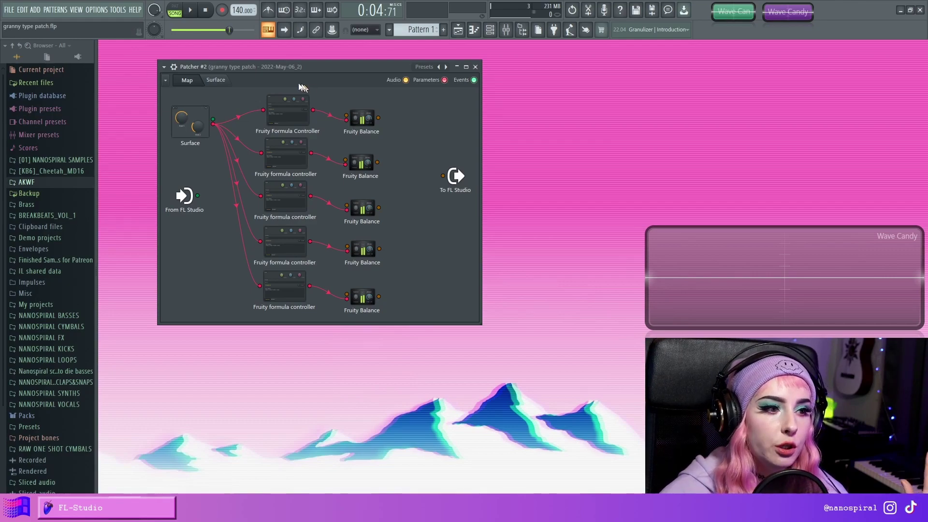
- Show the Patcher control surface and turn Knob 1 up and back down to its minimum
drag(315, 61, 315, 56)
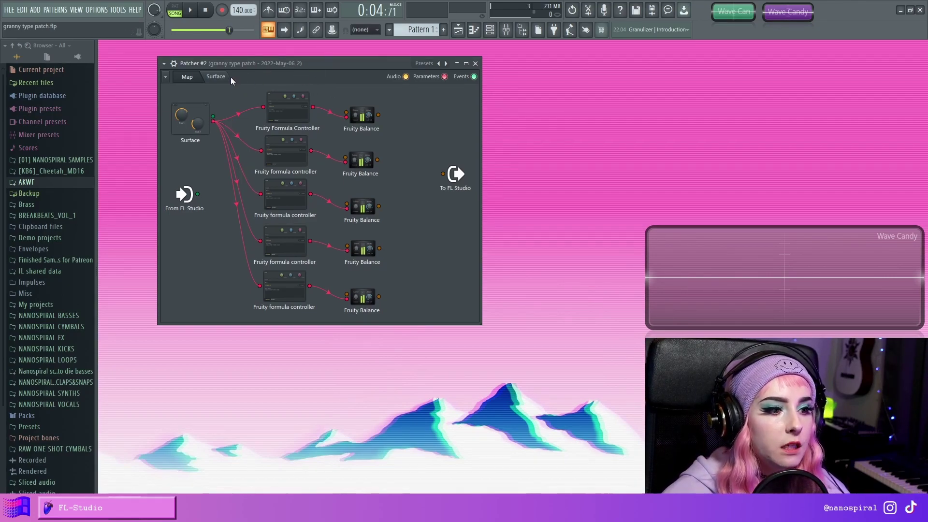
click(229, 77)
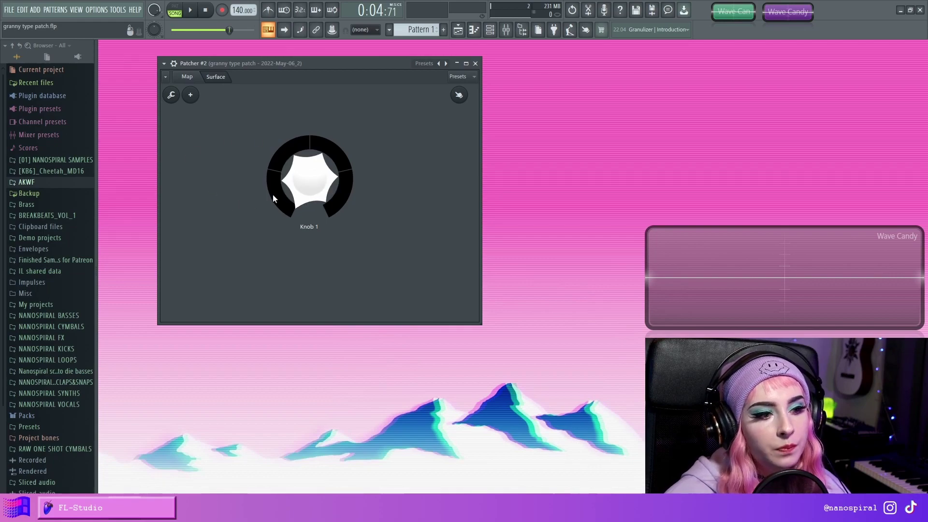
drag(310, 178, 309, 154)
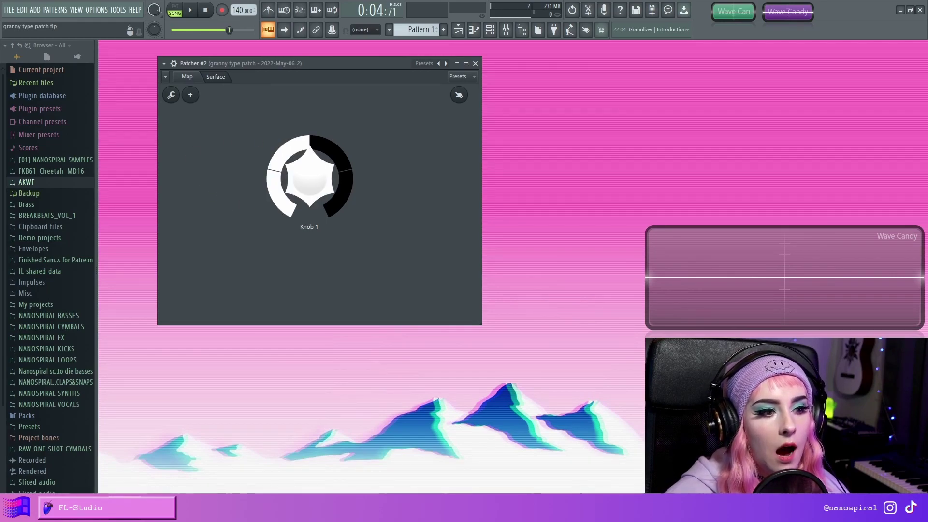
mouse_move(305, 201)
mouse_down()
mouse_move(317, 224)
mouse_move(306, 153)
mouse_move(305, 201)
mouse_up()
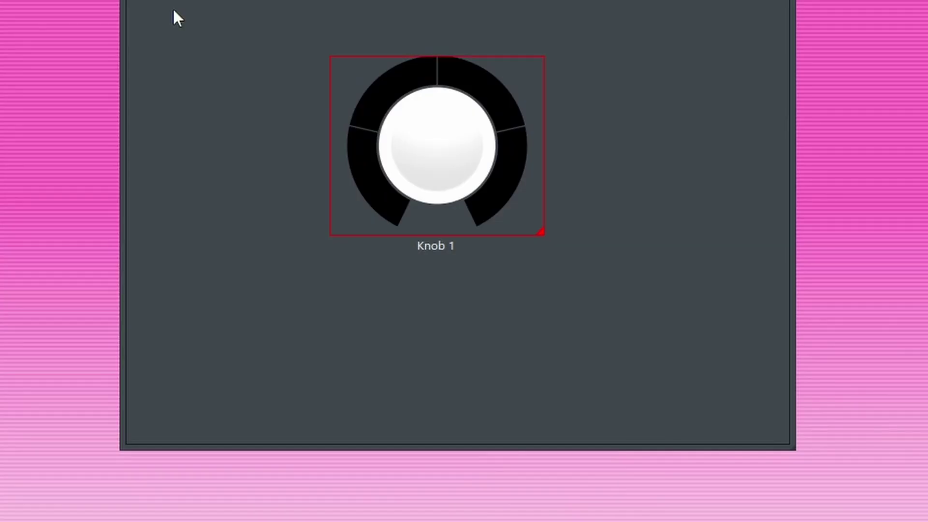
- Examine the minimum, maximum and other value properties of Knob 1 on the surface, keeping the range at 0 to 4
right_click(290, 169)
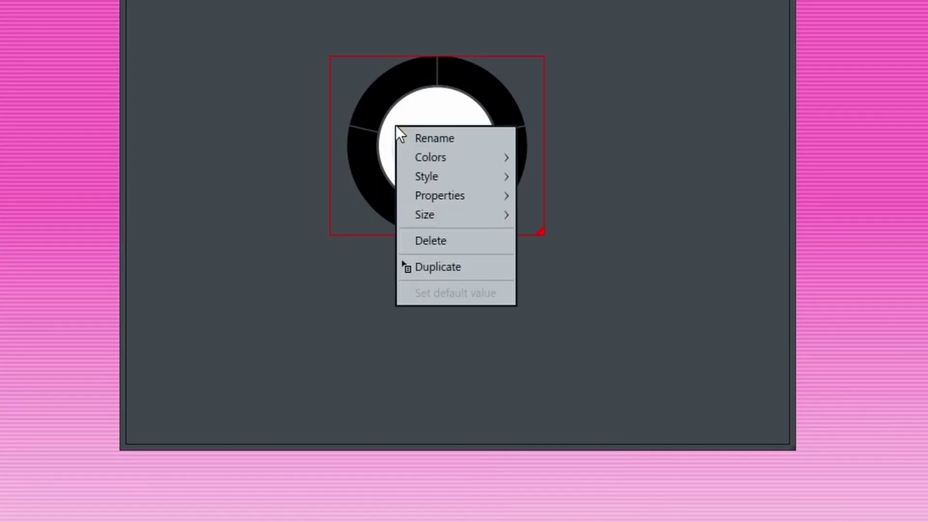
mouse_move(474, 200)
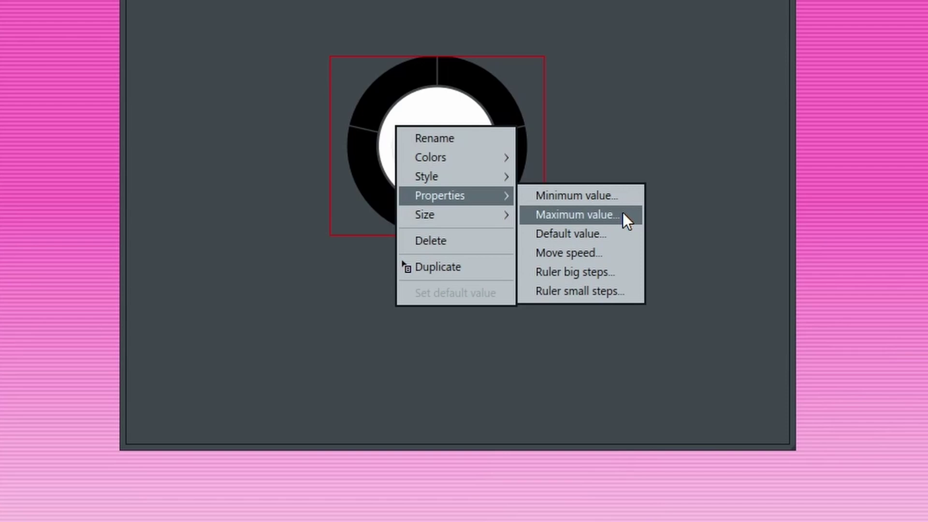
click(615, 195)
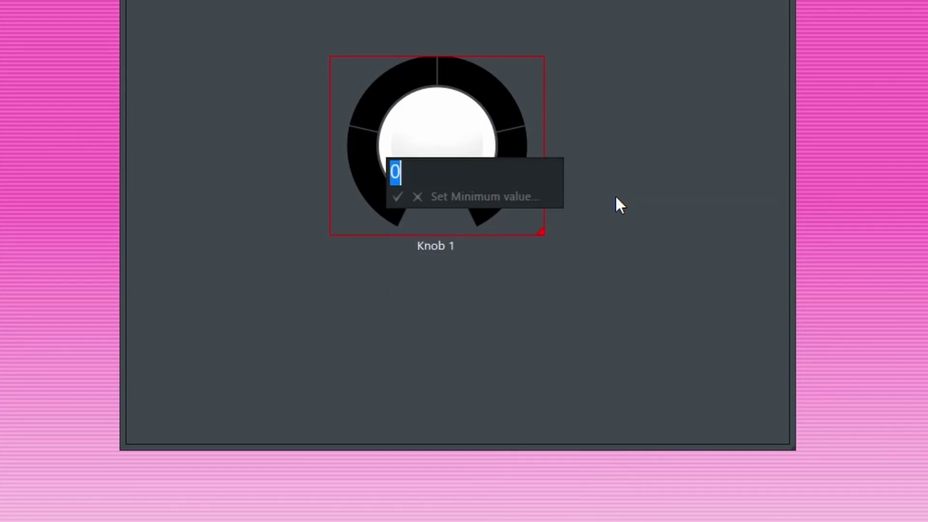
click(398, 197)
right_click(429, 135)
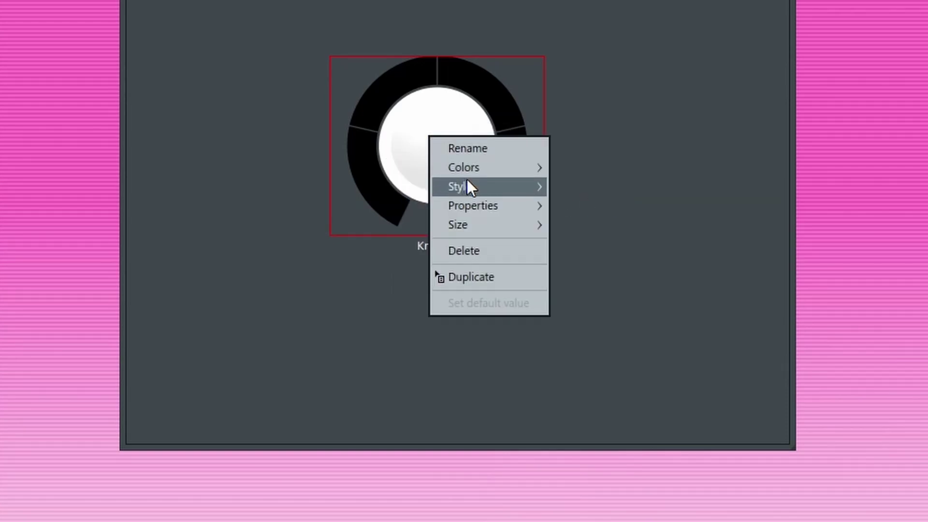
click(644, 223)
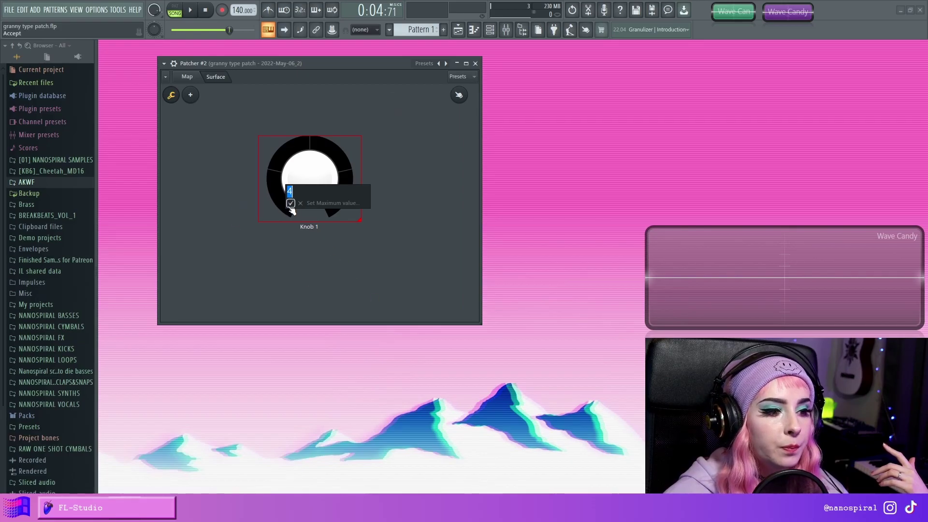
click(397, 196)
right_click(295, 172)
mouse_move(333, 204)
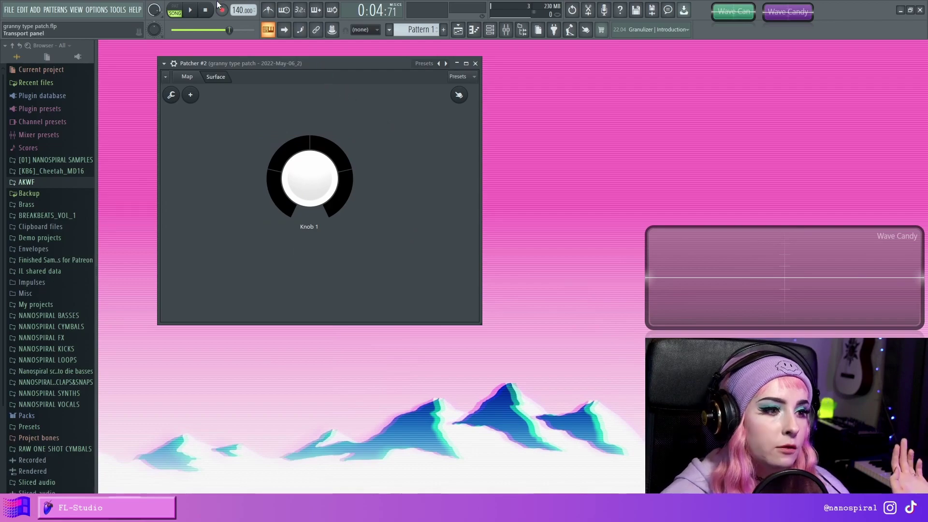
- Return to the Patcher map and examine the volume knob's control options in the first Fruity Balance
click(187, 77)
drag(367, 62, 407, 53)
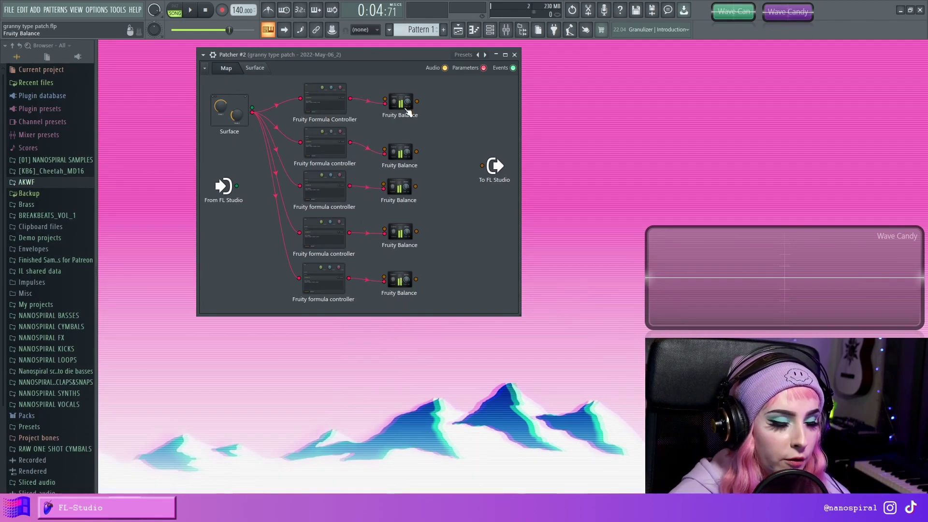
double_click(408, 112)
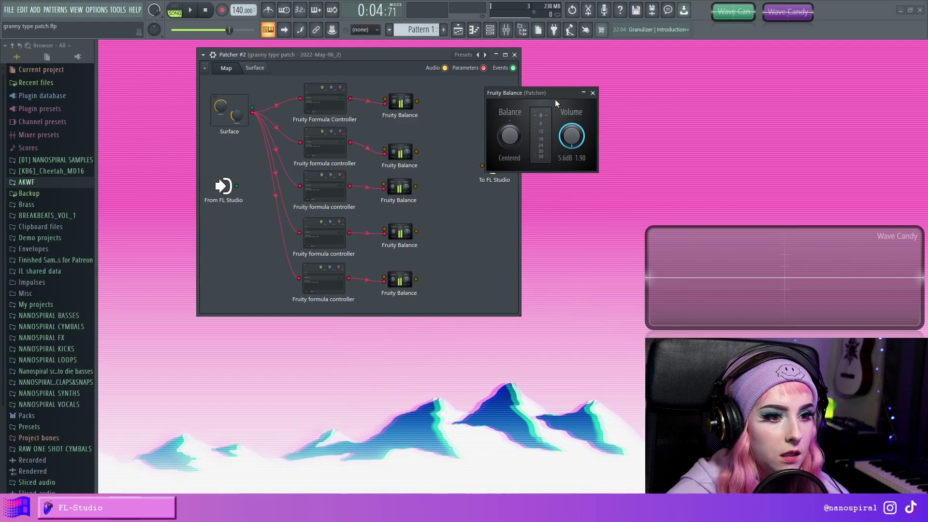
drag(555, 99, 477, 120)
right_click(477, 120)
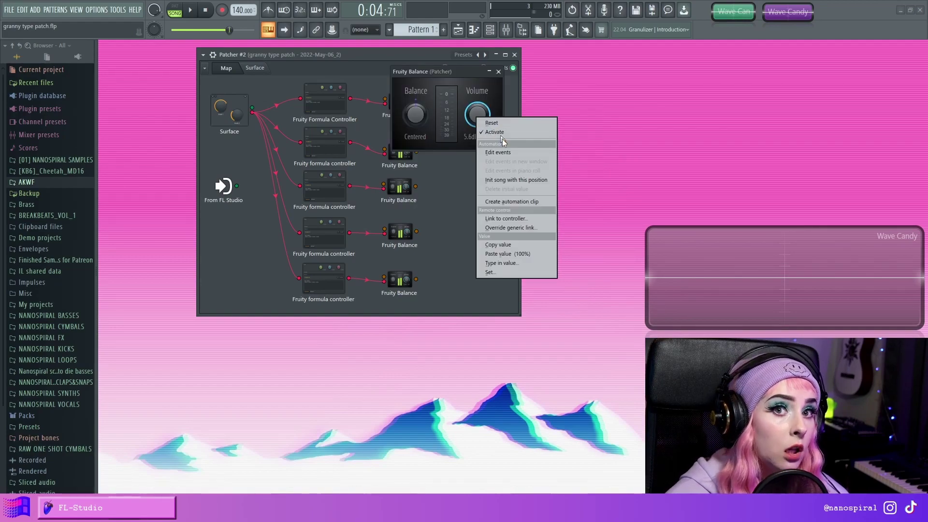
click(416, 155)
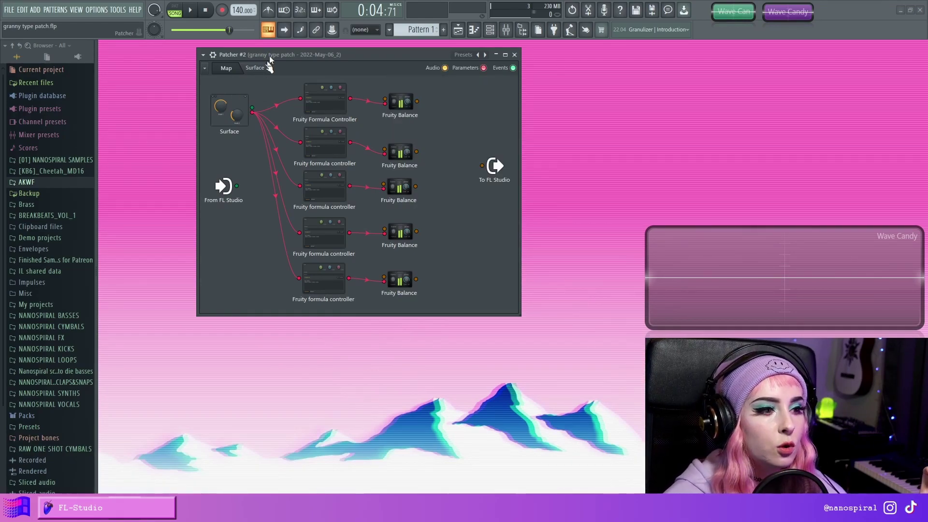
- Compare Knob 1's minimum position on the surface with the volume level in the first Fruity Balance
click(255, 68)
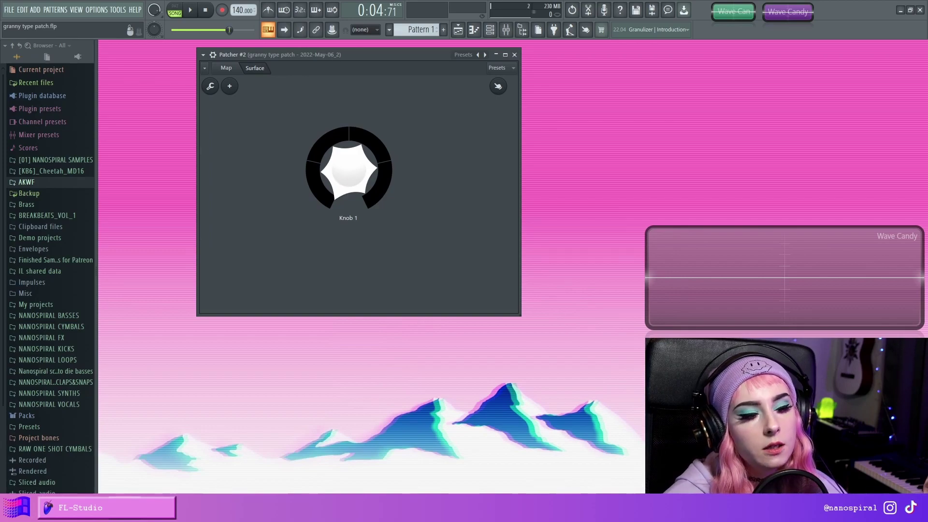
click(227, 68)
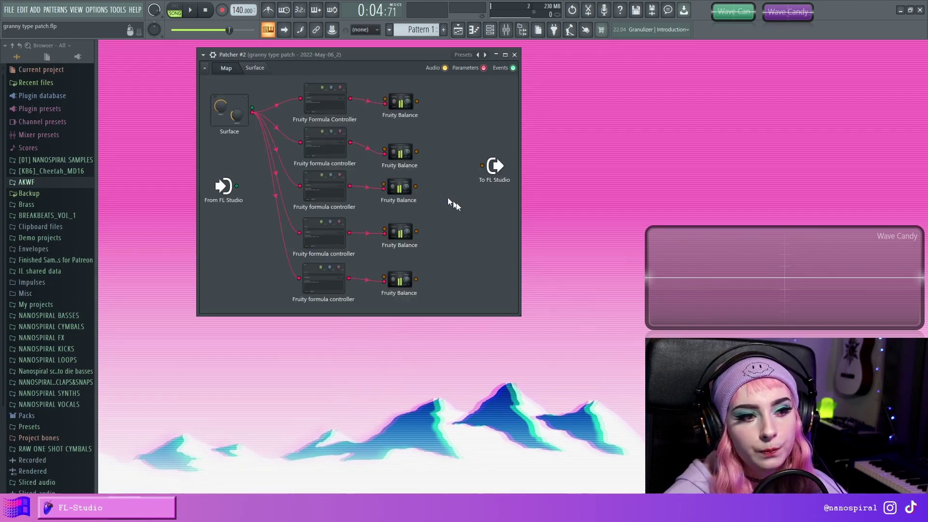
click(399, 111)
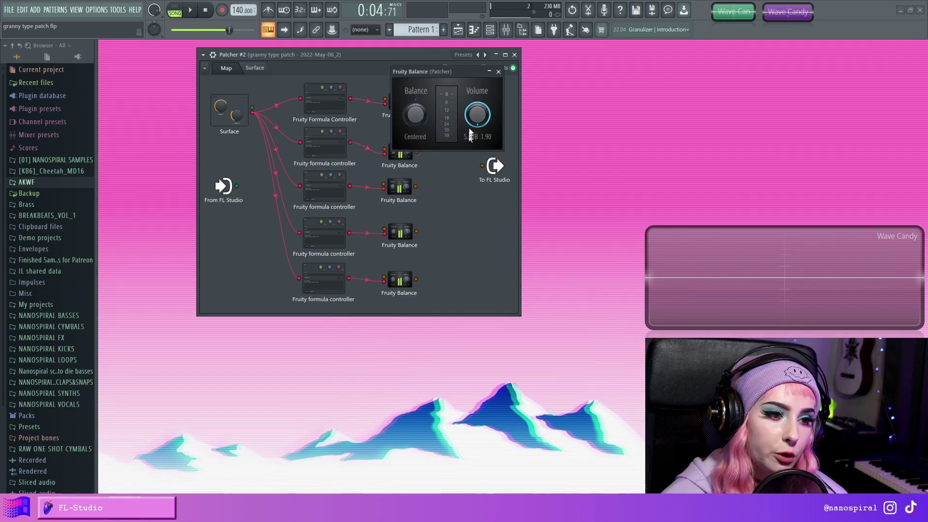
click(498, 72)
- Turn Knob 1 up to its first ruler mark and compare the volumes of the second and first Fruity Balance
click(255, 68)
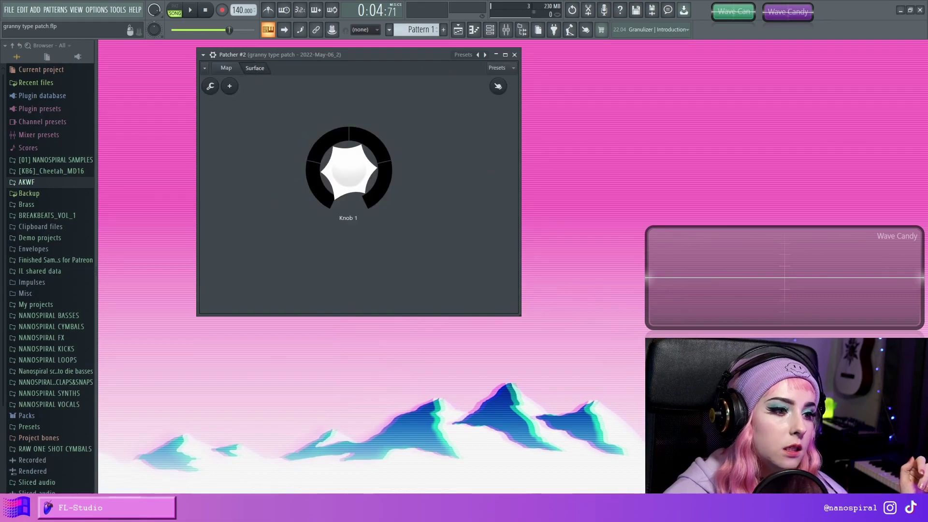
drag(310, 207, 308, 161)
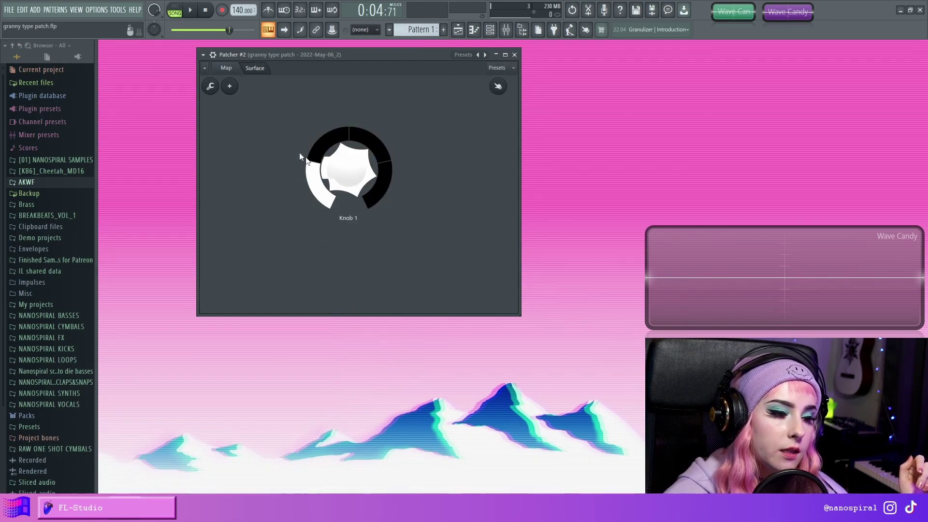
click(226, 68)
click(404, 156)
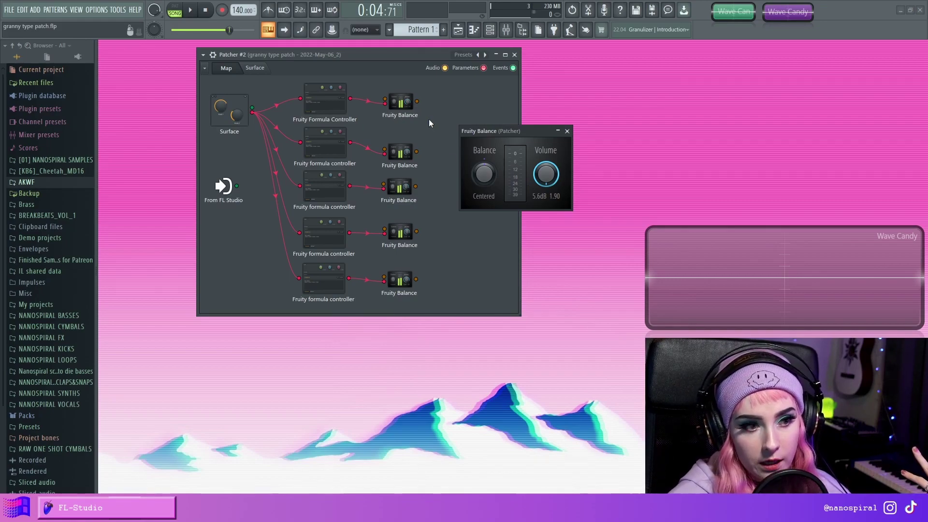
click(403, 107)
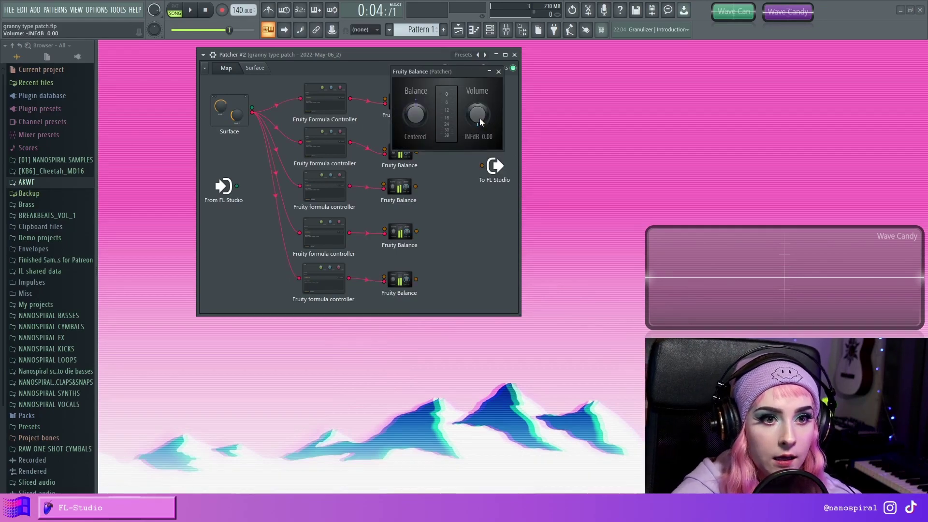
click(499, 71)
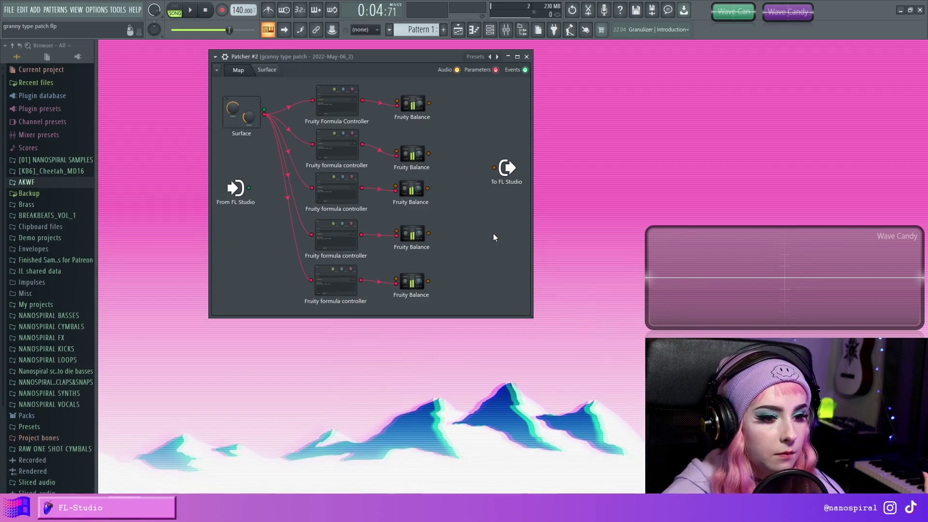
- Open the first Fruity Formula Controller beside the map and examine its formula and input knobs
click(336, 112)
drag(594, 84, 390, 84)
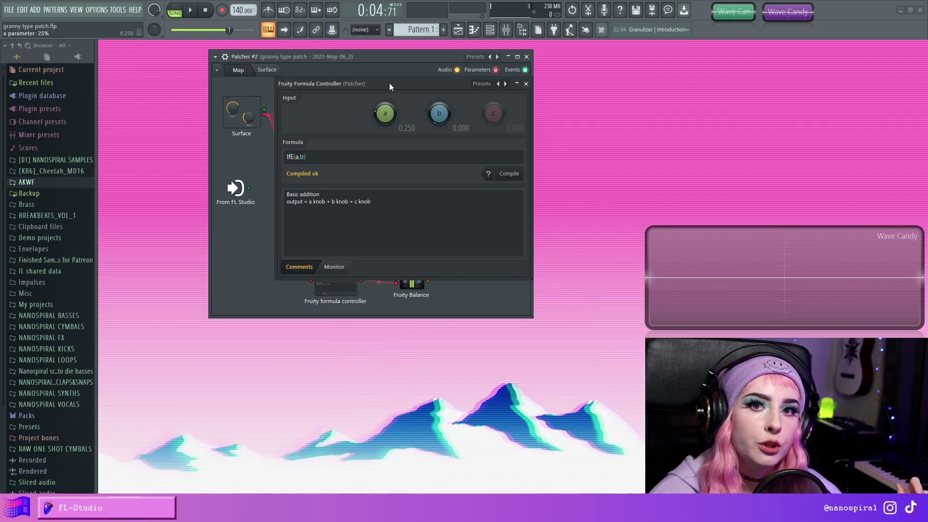
drag(411, 77, 594, 59)
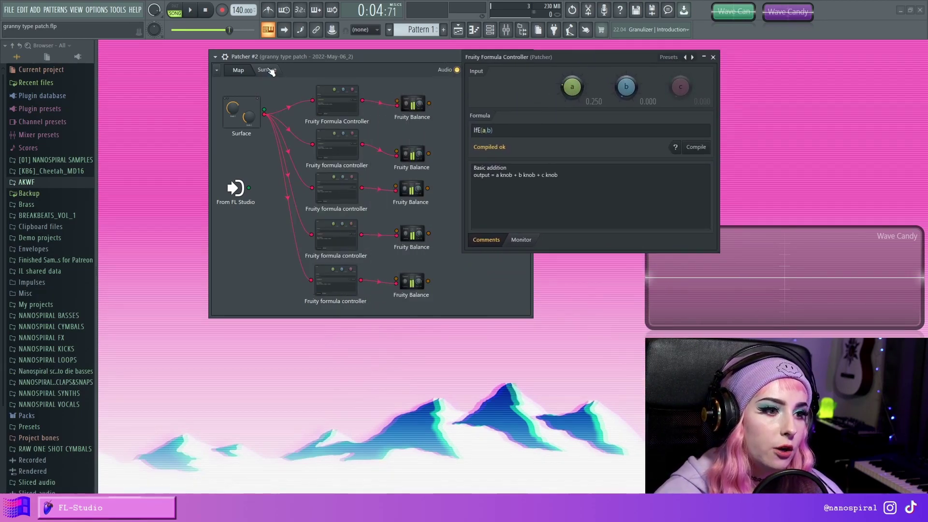
click(269, 70)
click(235, 69)
- Examine the input and output controller options of the first Fruity Formula Controller in the map
right_click(335, 90)
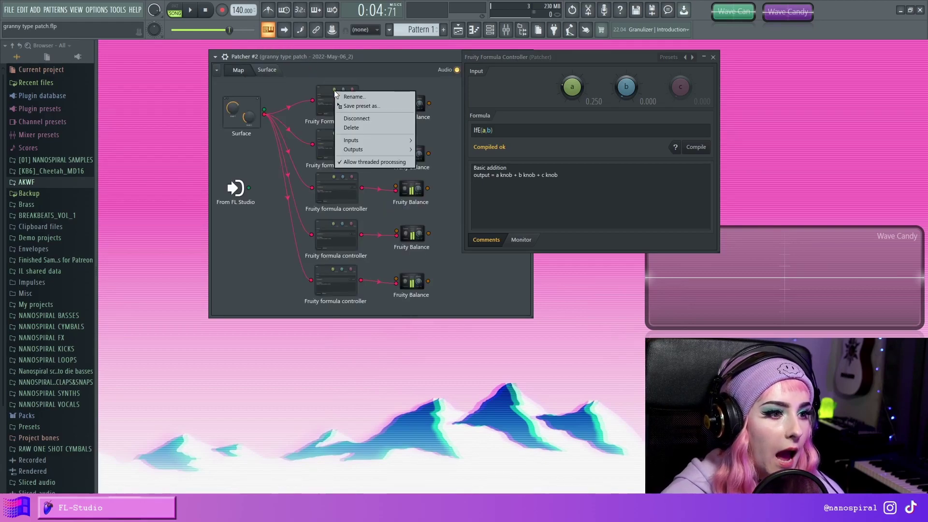
mouse_move(368, 140)
mouse_move(458, 140)
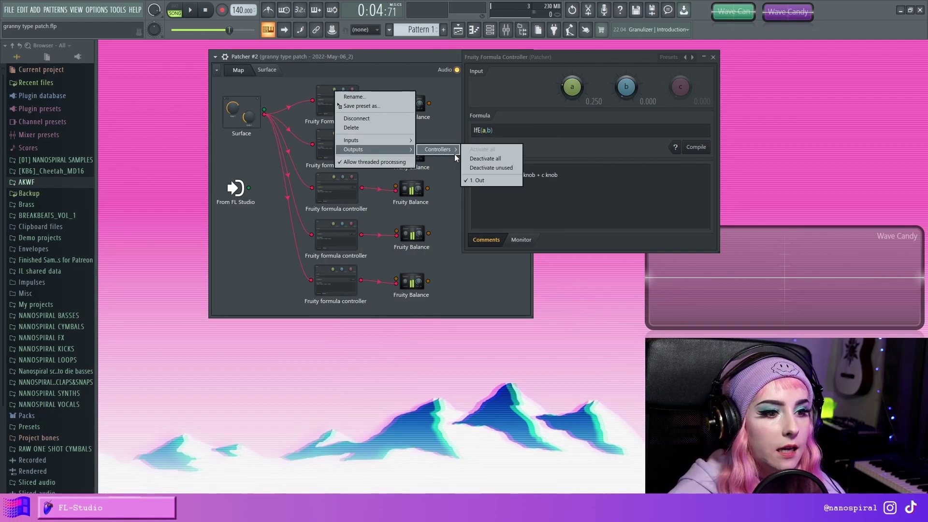
click(482, 179)
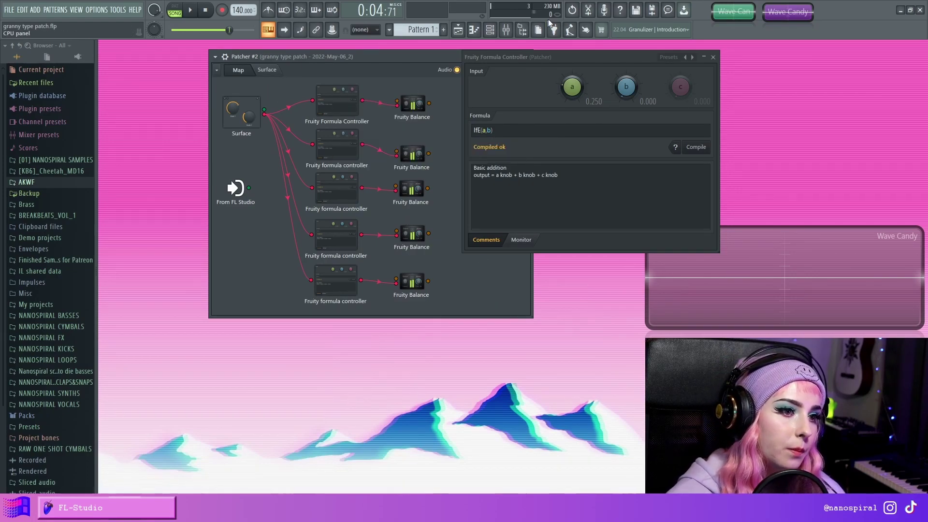
- Compare the first Fruity Balance's volume with input a of its Fruity Formula Controller
drag(544, 56, 502, 63)
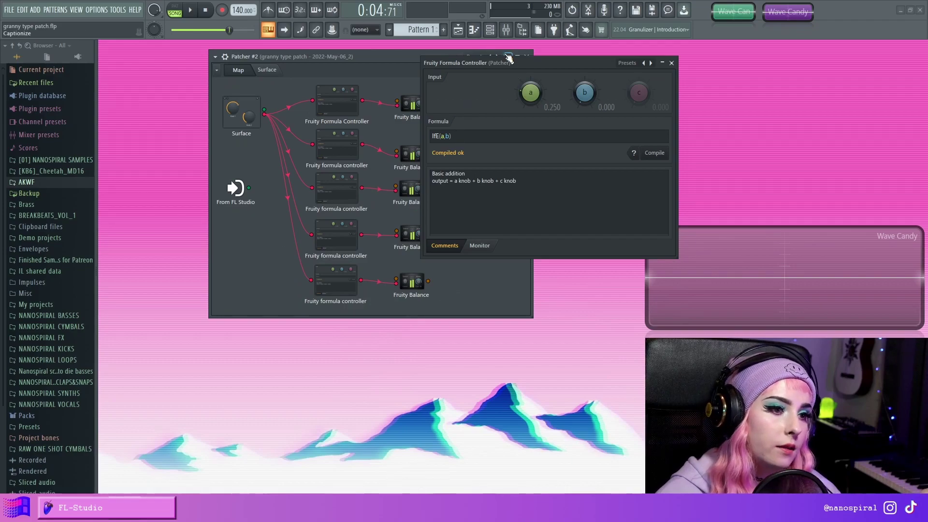
click(414, 104)
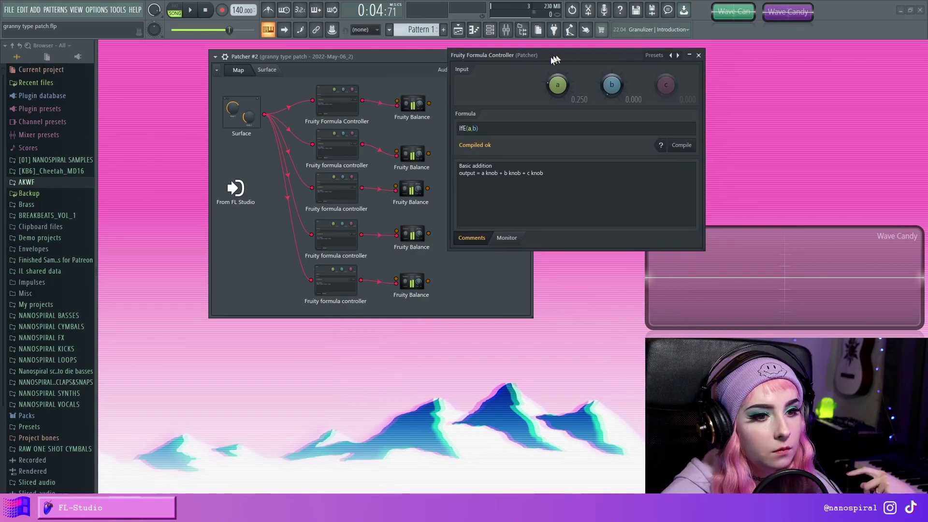
drag(555, 59, 444, 82)
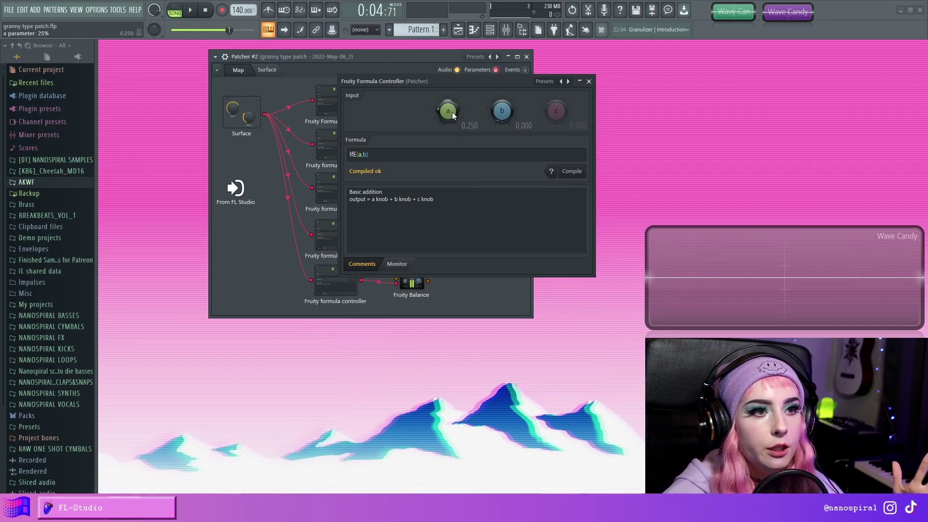
- Turn Knob 1 up and back to its minimum on the surface while watching the Formula Controller's input a
click(267, 70)
drag(410, 81, 556, 87)
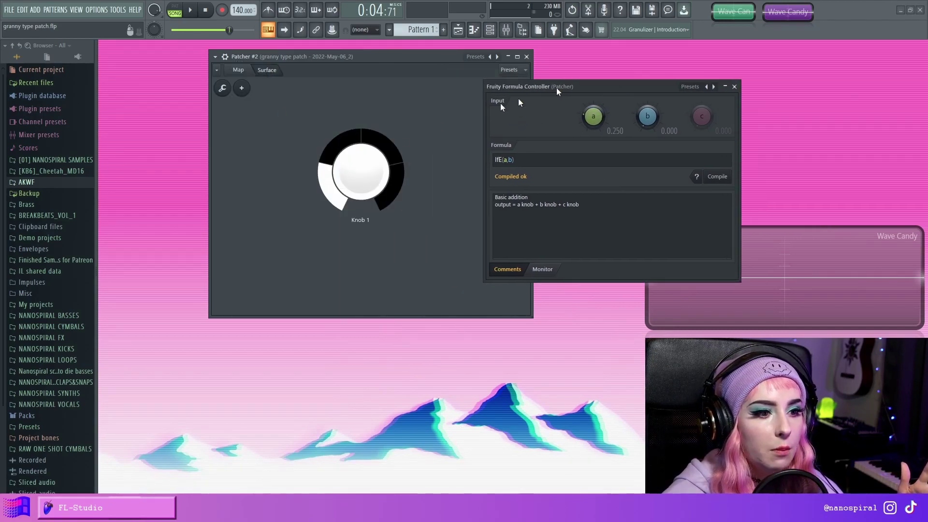
drag(360, 171, 361, 124)
drag(367, 174, 367, 225)
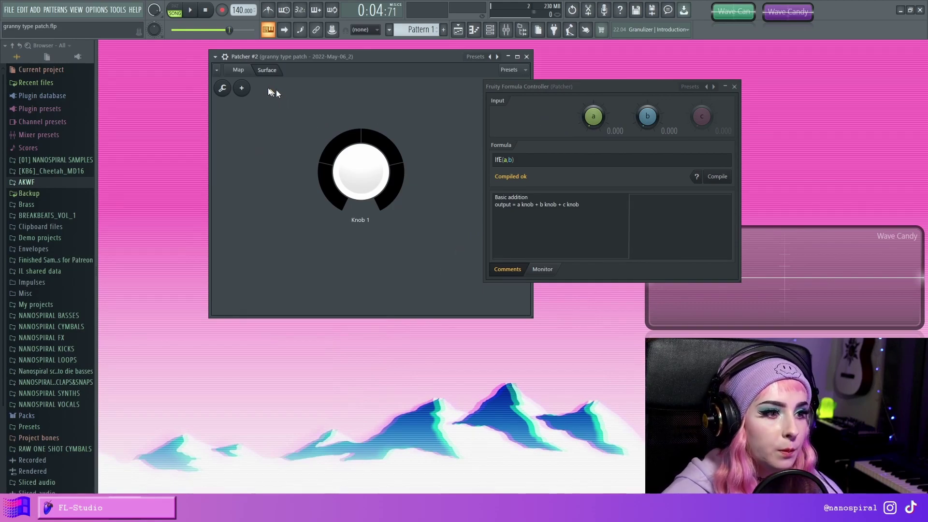
- Return to the map and check the first Fruity Balance's volume with Knob 1 at its minimum
drag(612, 91, 541, 76)
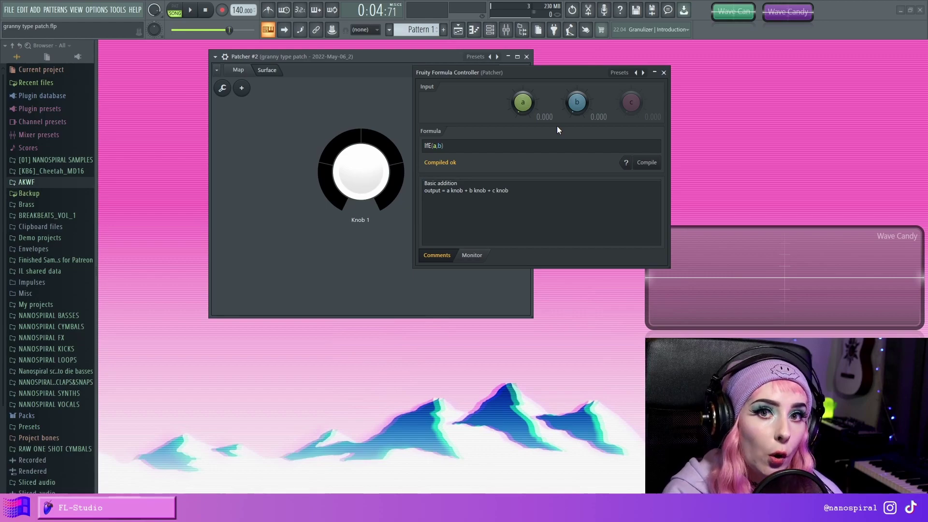
click(238, 69)
drag(467, 77, 516, 54)
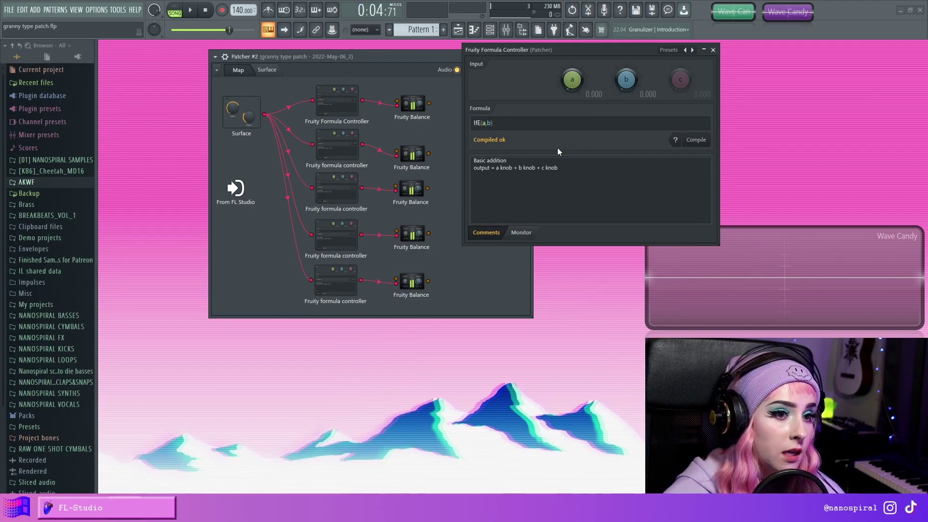
click(412, 104)
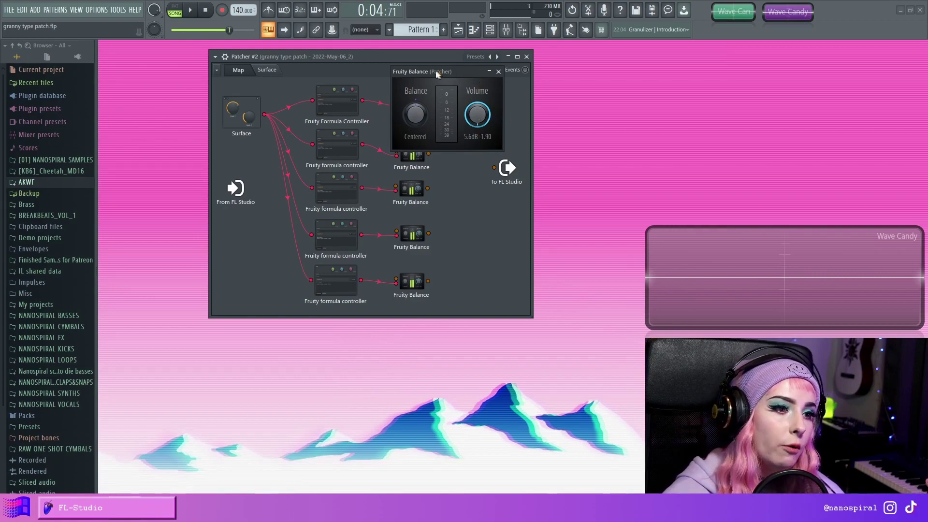
- Open the second Fruity Formula Controller clear of the map nodes and examine its inputs and formula
drag(436, 71, 627, 60)
click(338, 187)
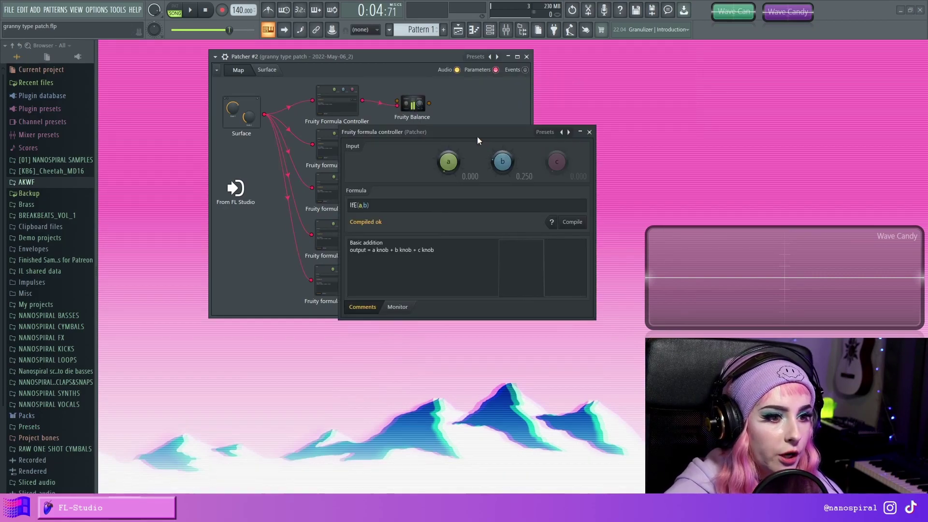
drag(477, 136, 539, 65)
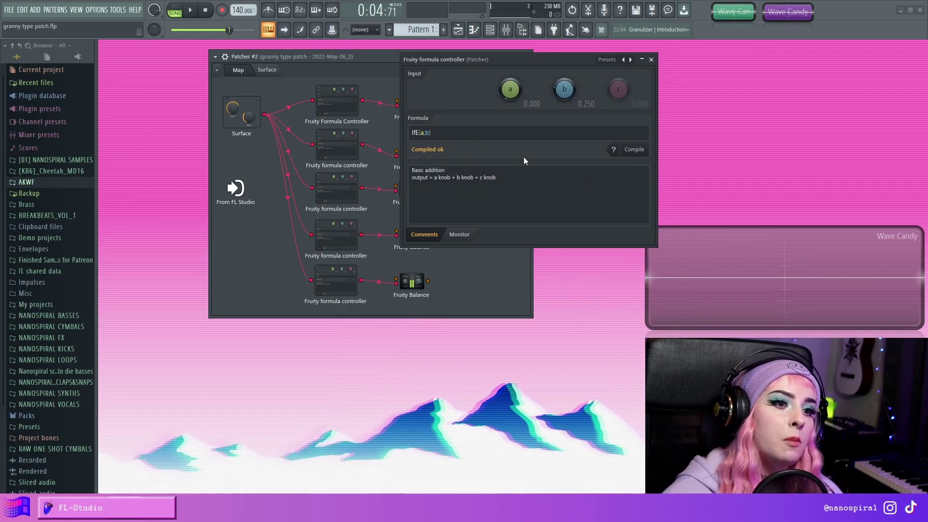
- Turn Knob 1 up to 25% on the surface to match the second Formula Controller's input b, and copy the knob's value
click(267, 70)
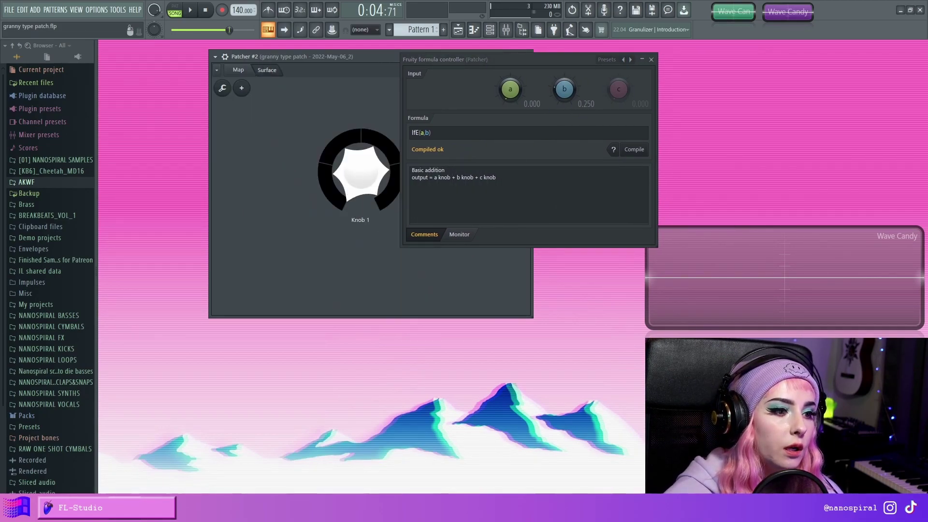
drag(348, 194, 347, 169)
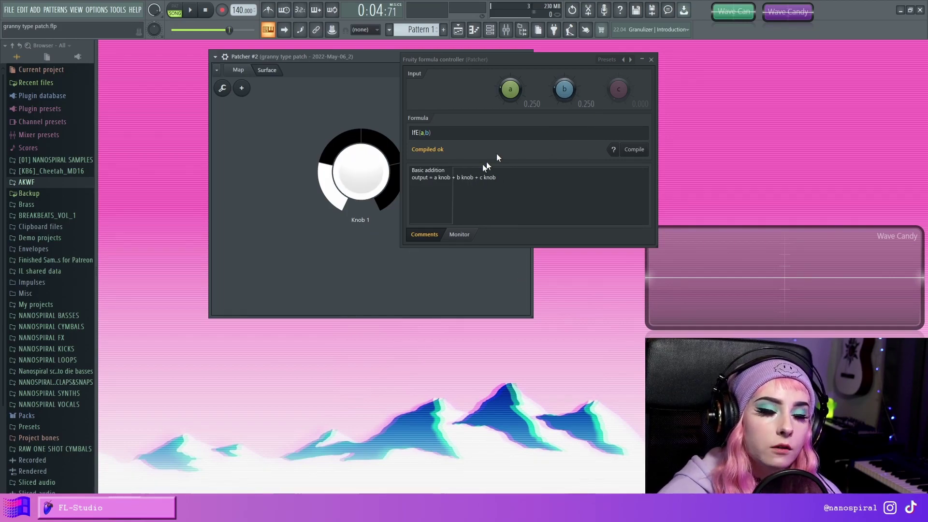
drag(476, 59, 561, 57)
right_click(367, 180)
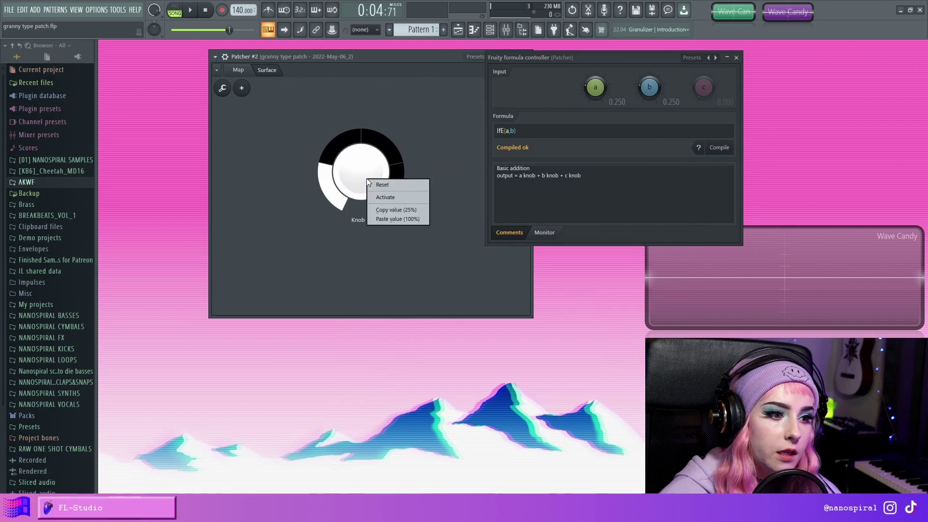
click(393, 208)
- Check the volume of the Fruity Balance fed by the second Formula Controller, and watch it while turning Knob 1 back to its minimum
click(239, 70)
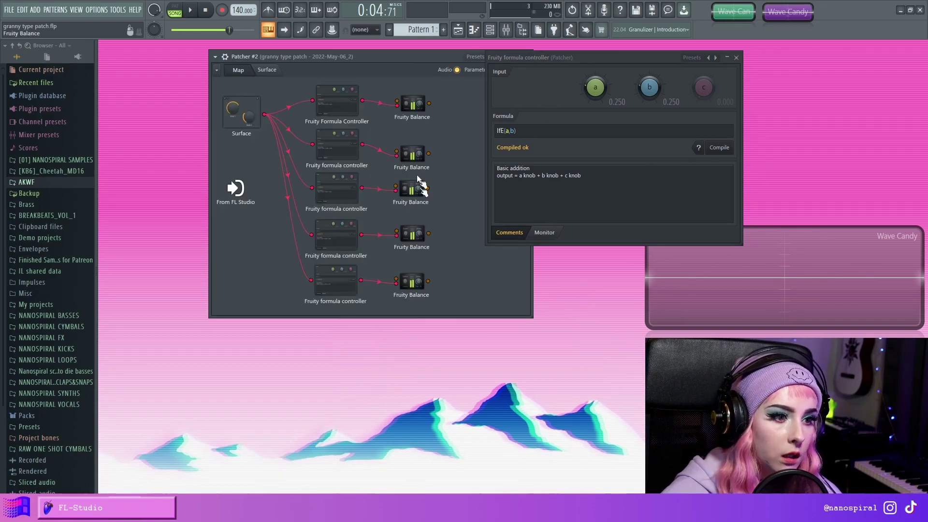
click(411, 186)
drag(514, 137, 608, 103)
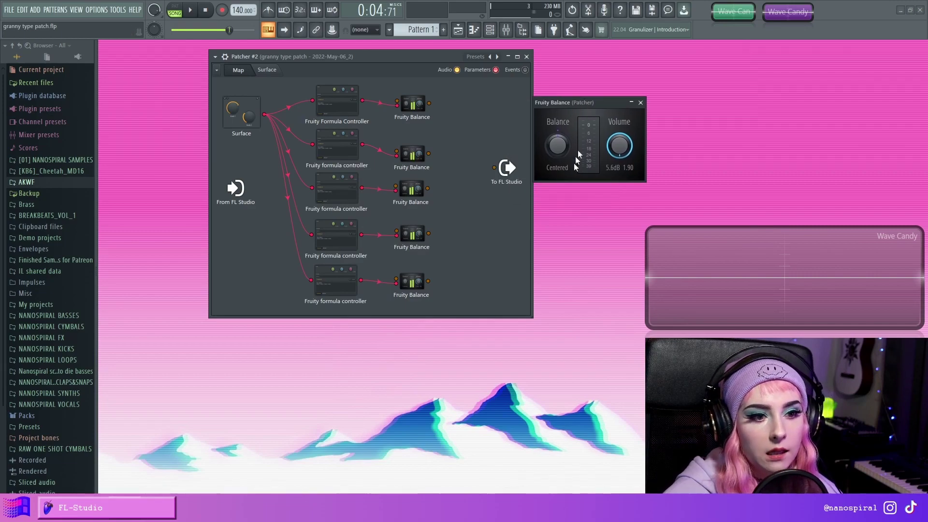
click(267, 69)
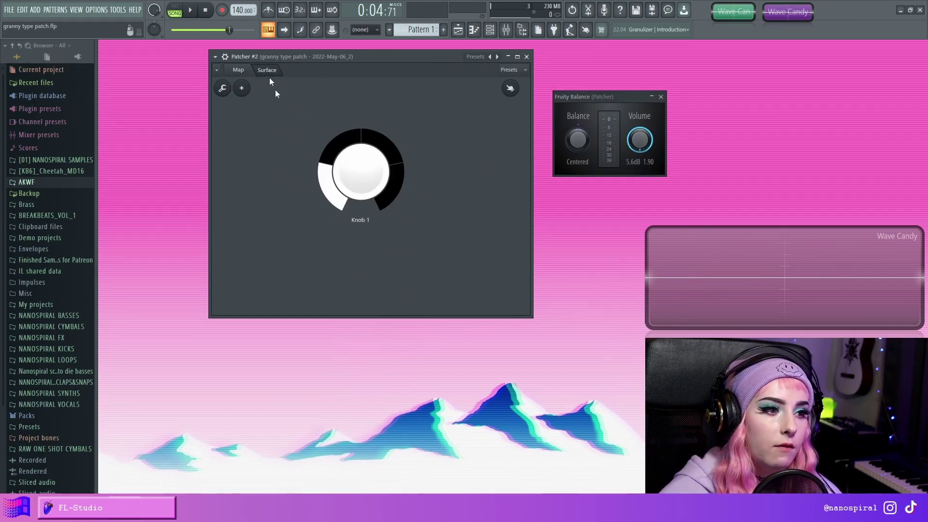
mouse_move(360, 171)
mouse_down()
mouse_move(361, 140)
mouse_move(347, 181)
mouse_up()
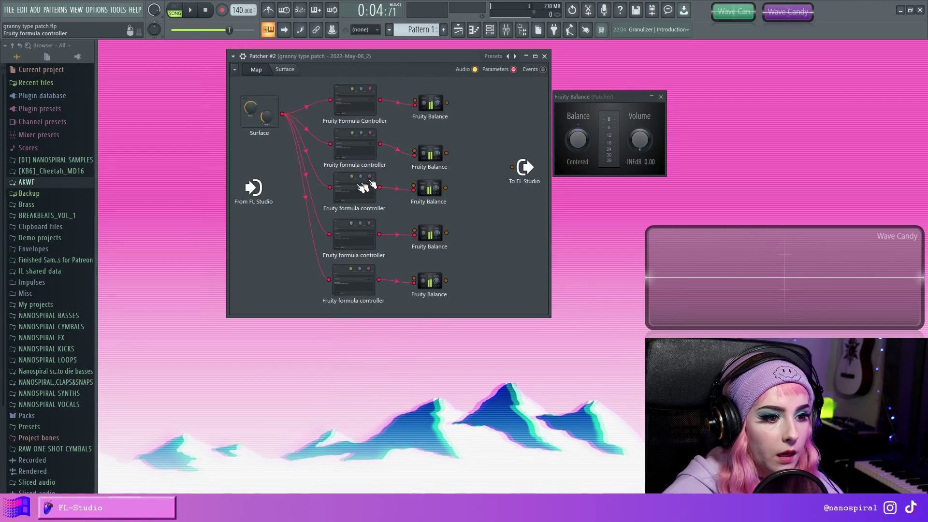
- Compare the input b settings of the third, fifth and fourth Fruity Formula Controllers, keeping their windows clear of the map nodes
click(352, 192)
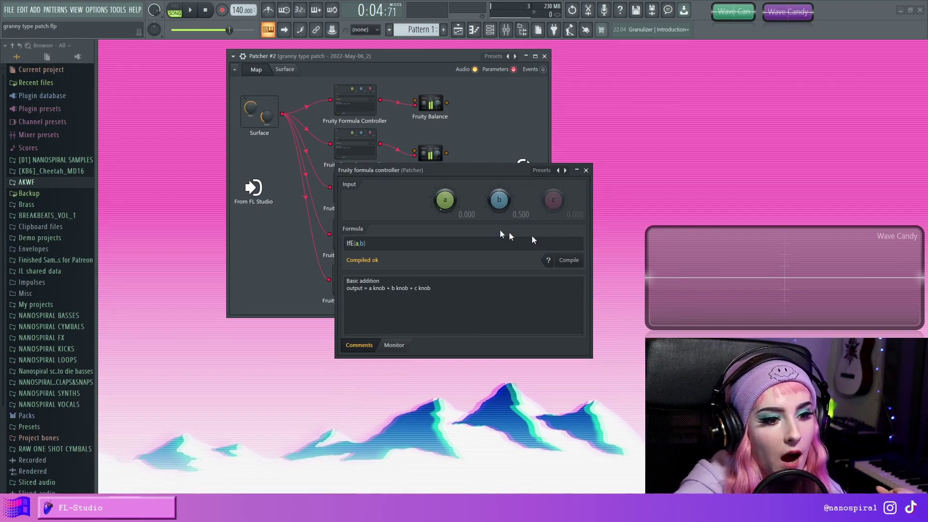
drag(508, 170, 661, 94)
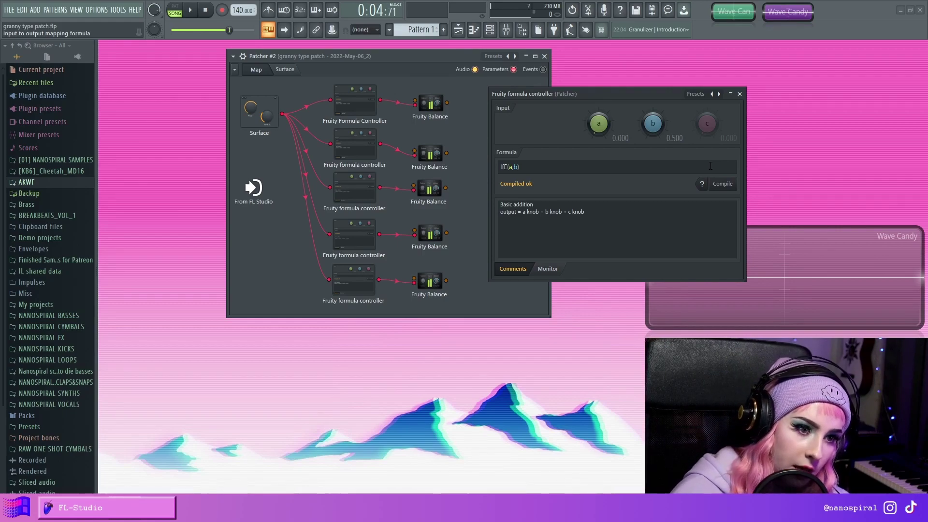
click(352, 275)
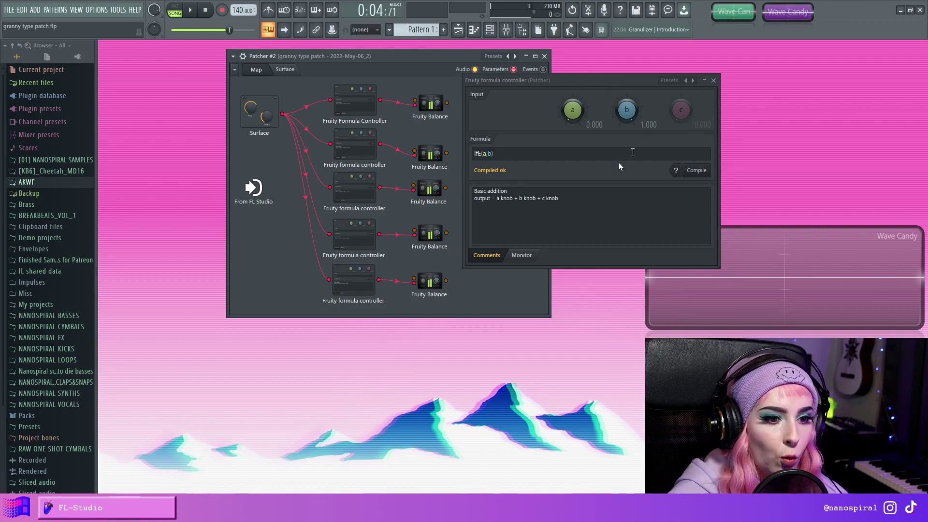
click(372, 233)
drag(541, 127, 652, 101)
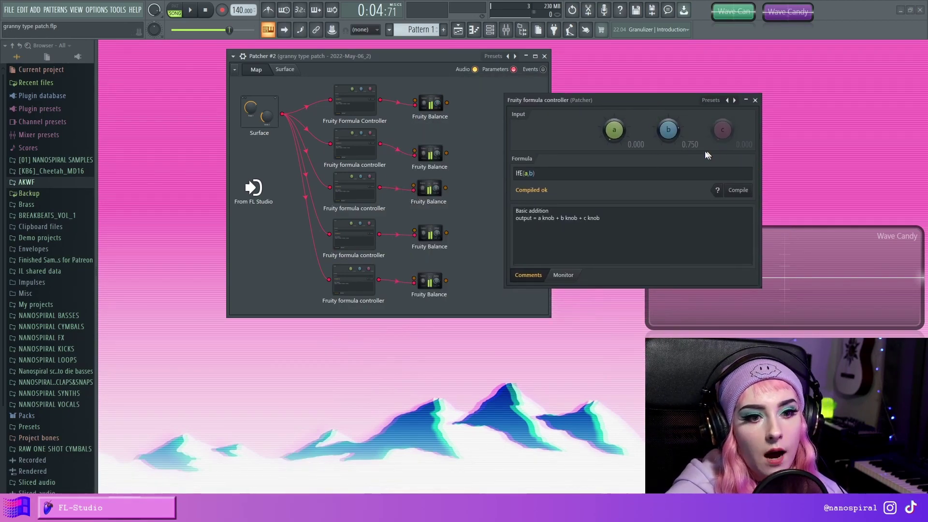
drag(609, 103, 677, 85)
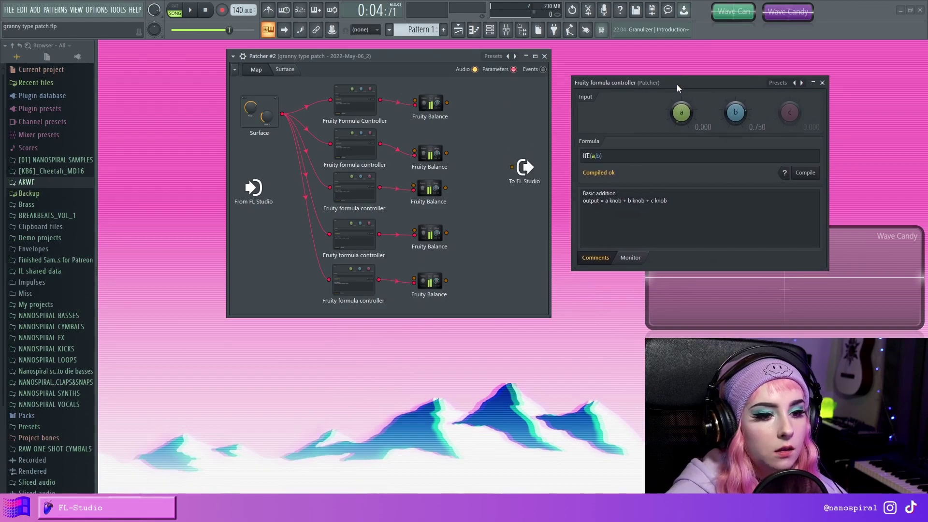